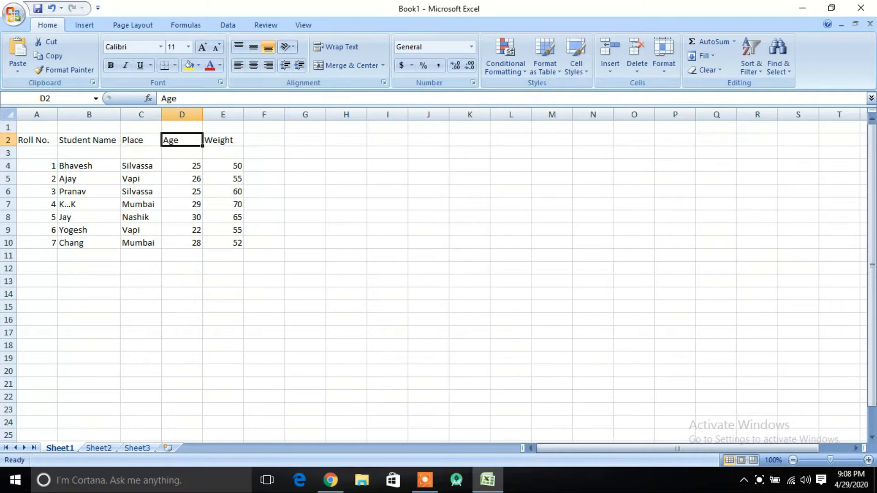
{"action": "left_click", "coordinate": [37, 204]}
{"action": "left_click_drag", "start_coordinate": [37, 166], "coordinate": [37, 217]}
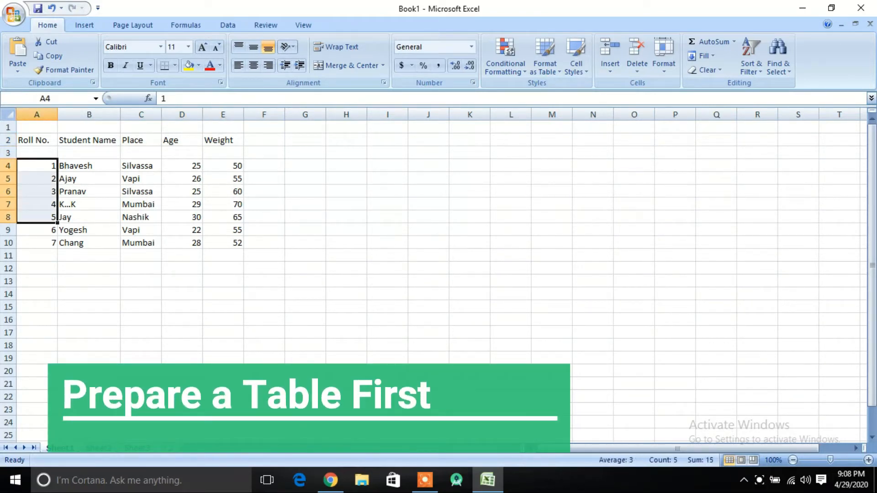
{"action": "left_click", "coordinate": [89, 191]}
{"action": "left_click", "coordinate": [141, 192]}
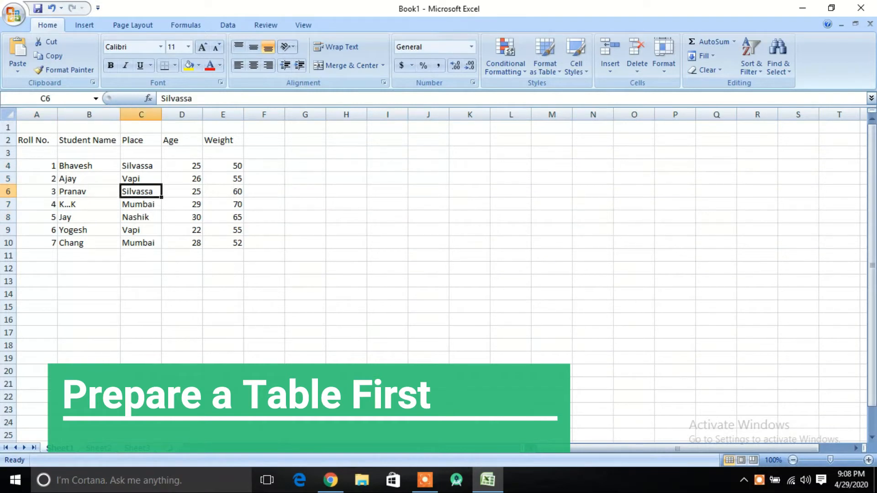
{"action": "left_click", "coordinate": [223, 166]}
{"action": "left_click", "coordinate": [223, 178]}
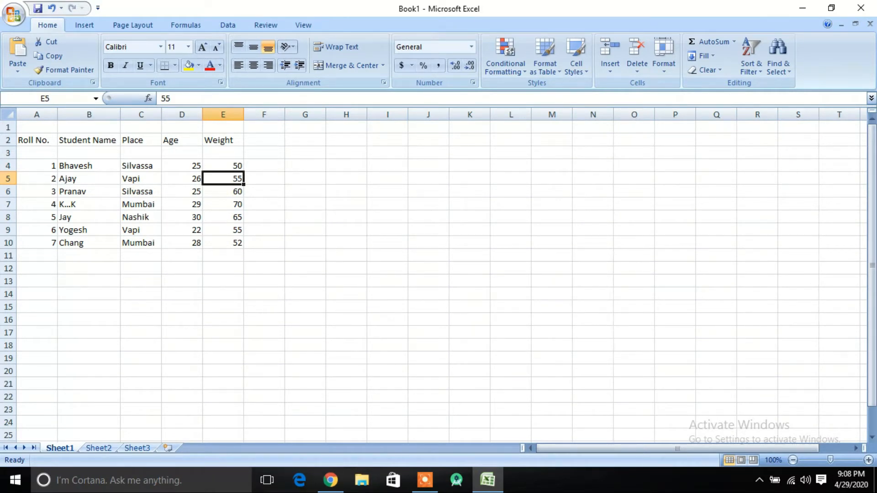
{"action": "left_click", "coordinate": [182, 217]}
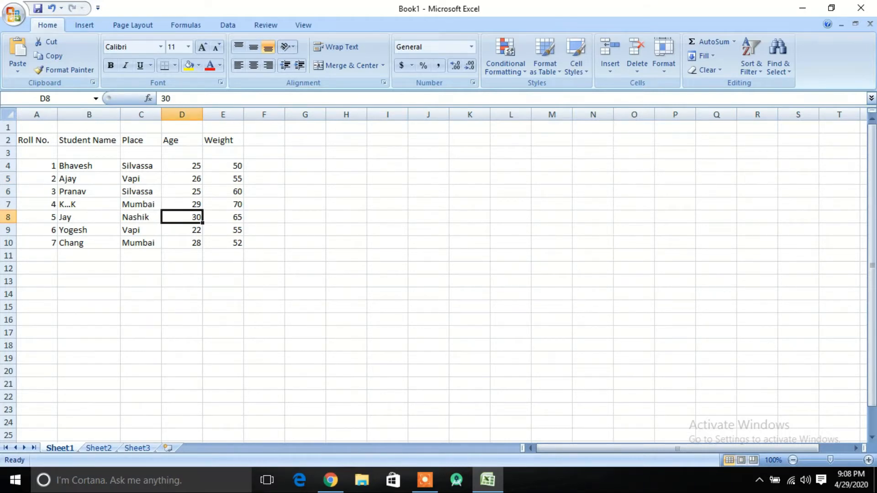
{"action": "left_click", "coordinate": [89, 166]}
{"action": "left_click", "coordinate": [141, 192]}
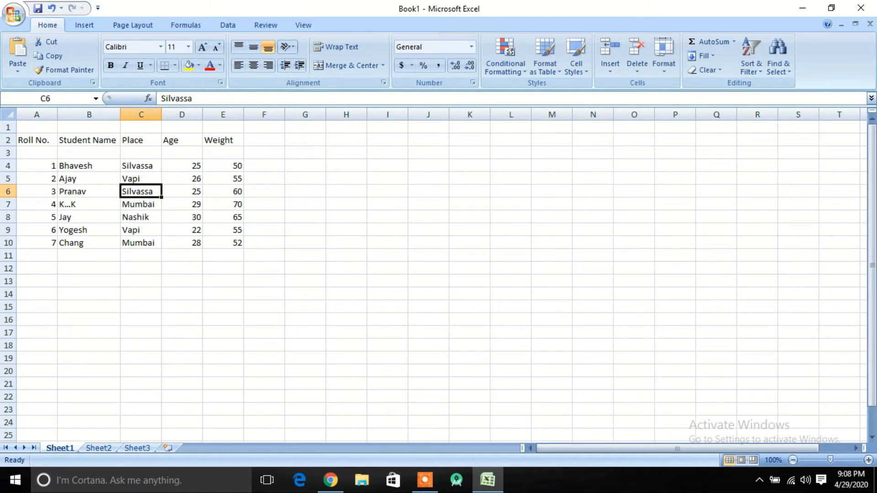
{"action": "key", "text": "Right"}
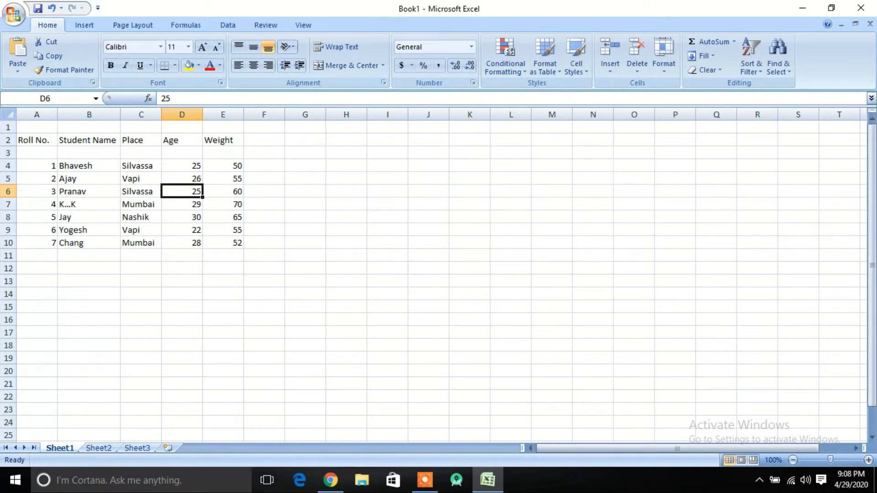
{"action": "key", "text": "Up"}
{"action": "key", "text": "Up"}
{"action": "key", "text": "shift+Down"}
{"action": "key", "text": "shift+Down"}
{"action": "key", "text": "shift+Down"}
{"action": "key", "text": "shift+Down"}
{"action": "key", "text": "shift+Down"}
{"action": "left_click", "coordinate": [223, 191]}
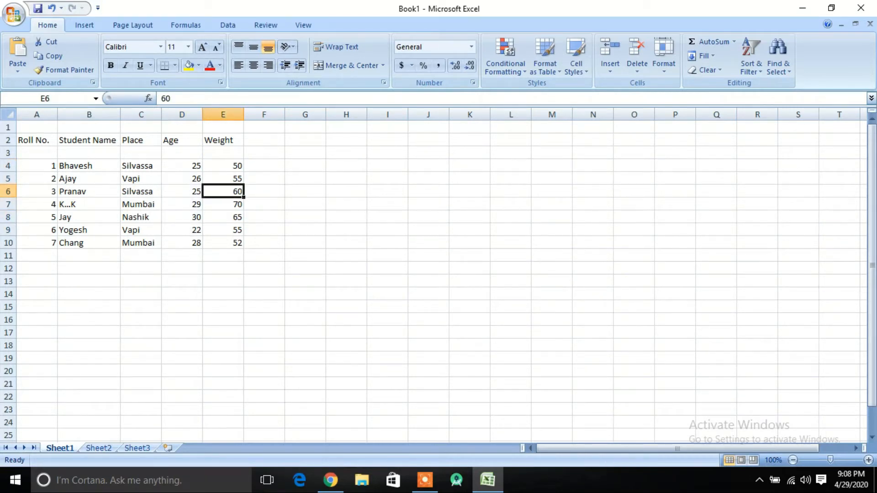
{"action": "left_click", "coordinate": [182, 179]}
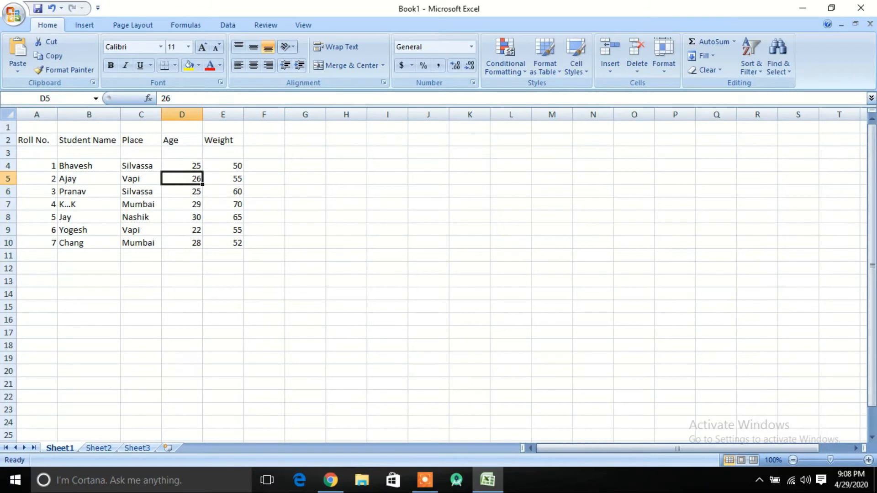
{"action": "key", "text": "Up"}
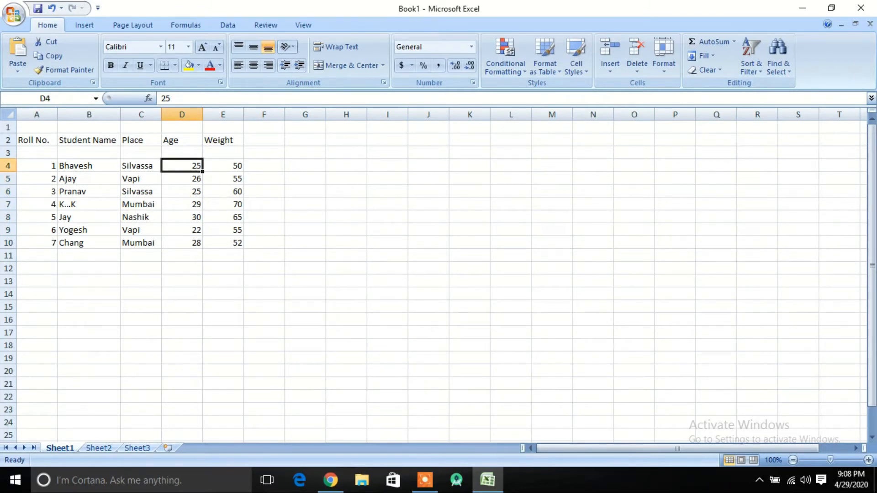
{"action": "left_click", "coordinate": [223, 179]}
{"action": "key", "text": "Up"}
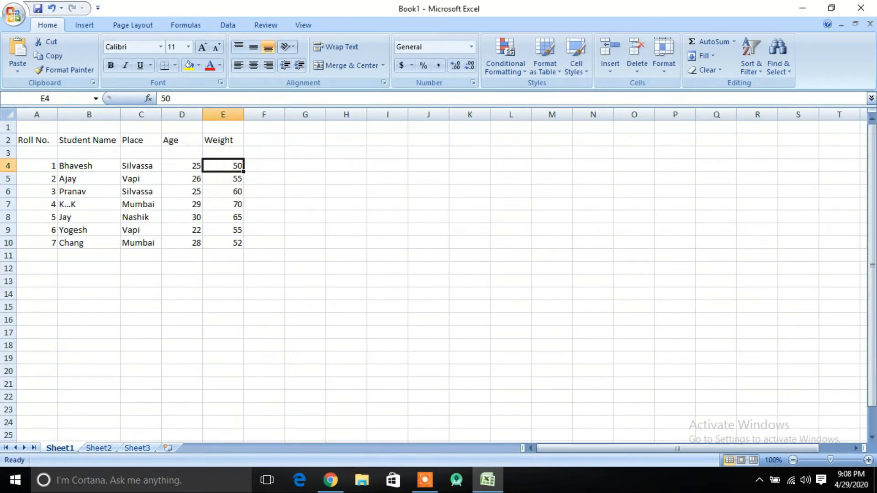
{"action": "left_click", "coordinate": [182, 179]}
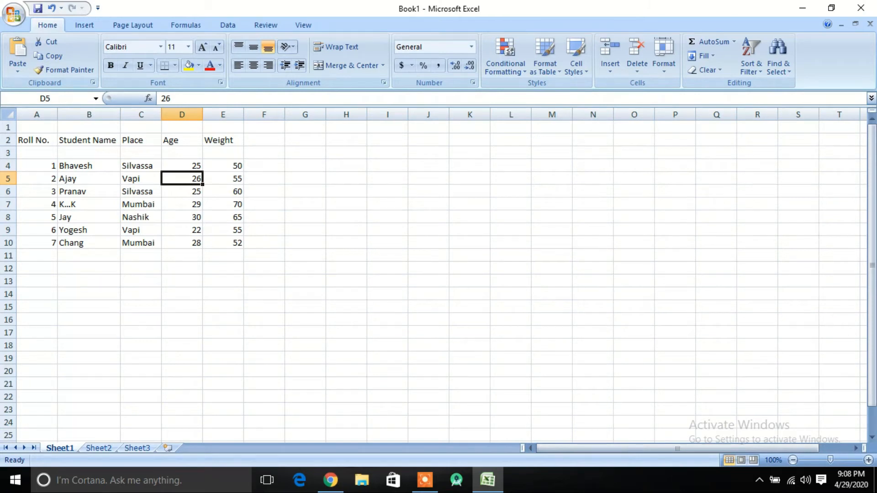
{"action": "left_click", "coordinate": [182, 204]}
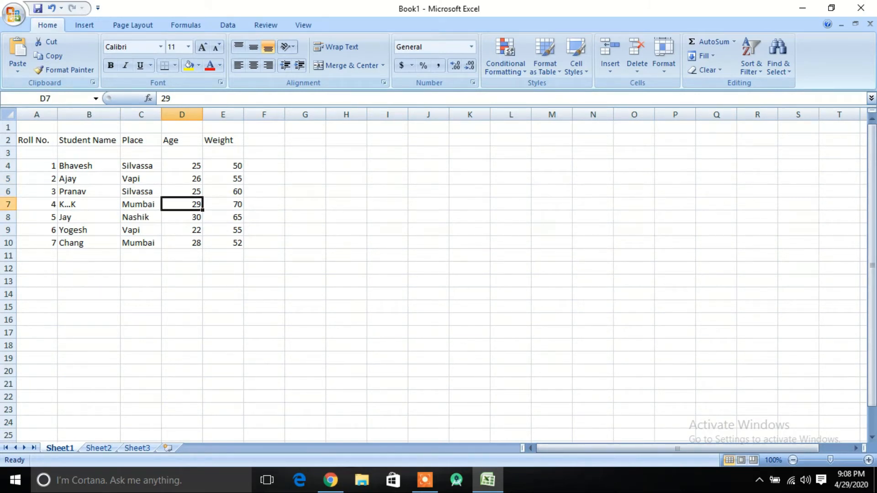
{"action": "left_click", "coordinate": [223, 204]}
{"action": "left_click", "coordinate": [182, 192]}
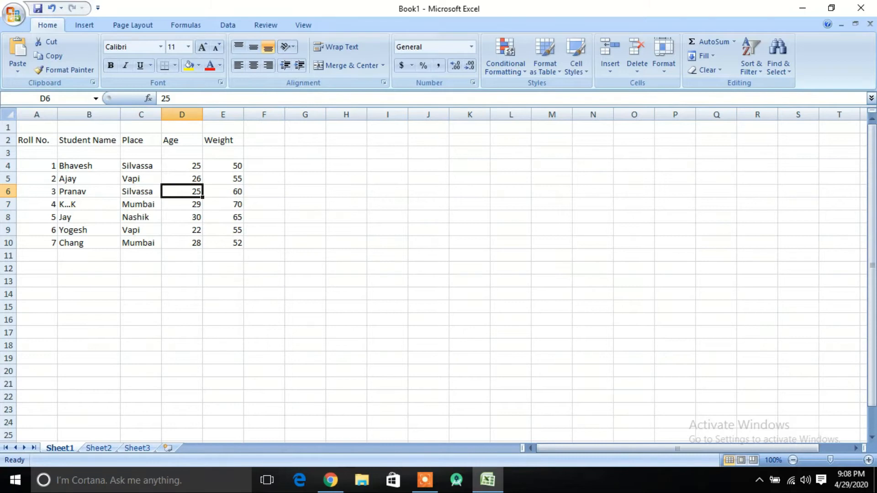
{"action": "left_click", "coordinate": [37, 140]}
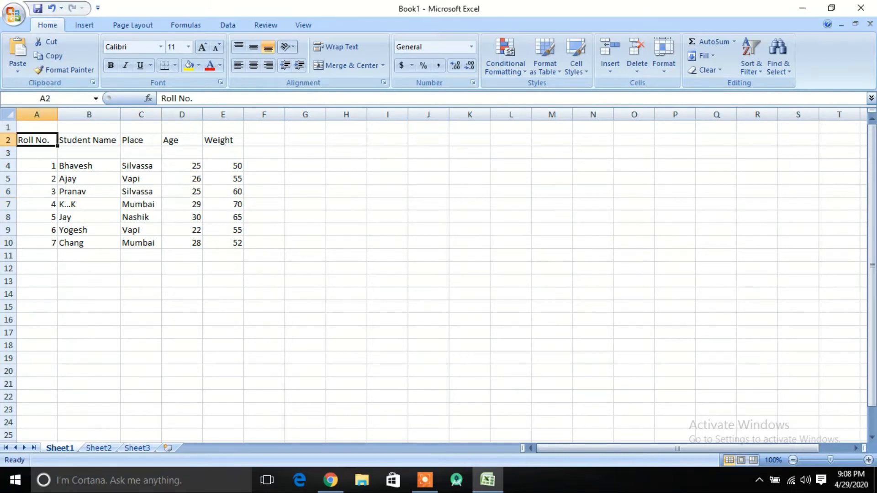
- Select the student table A2:E11 and insert a 2-D clustered column chart after browsing the chart galleries
{"action": "left_click_drag", "start_coordinate": [36, 140], "coordinate": [223, 255]}
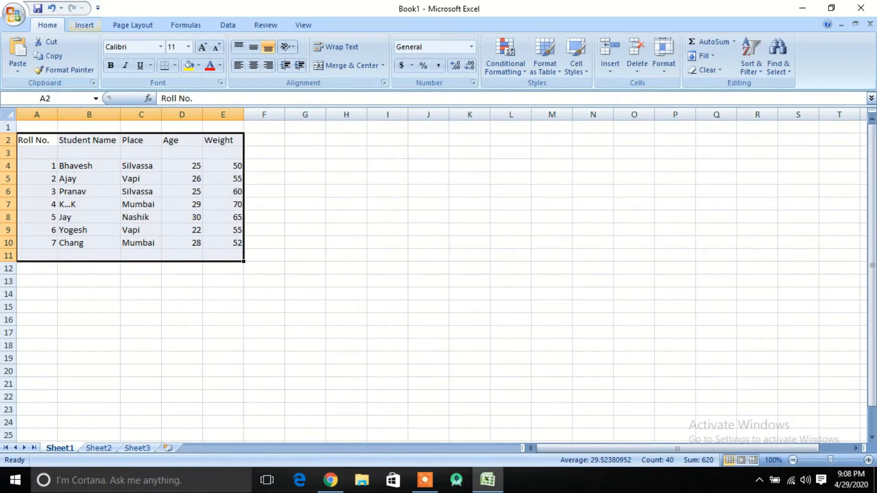
{"action": "left_click", "coordinate": [84, 25]}
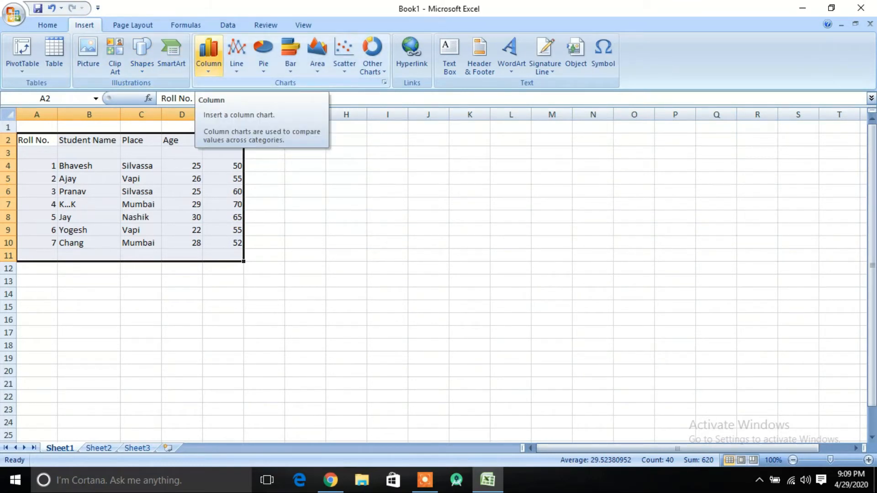
{"action": "left_click", "coordinate": [208, 54]}
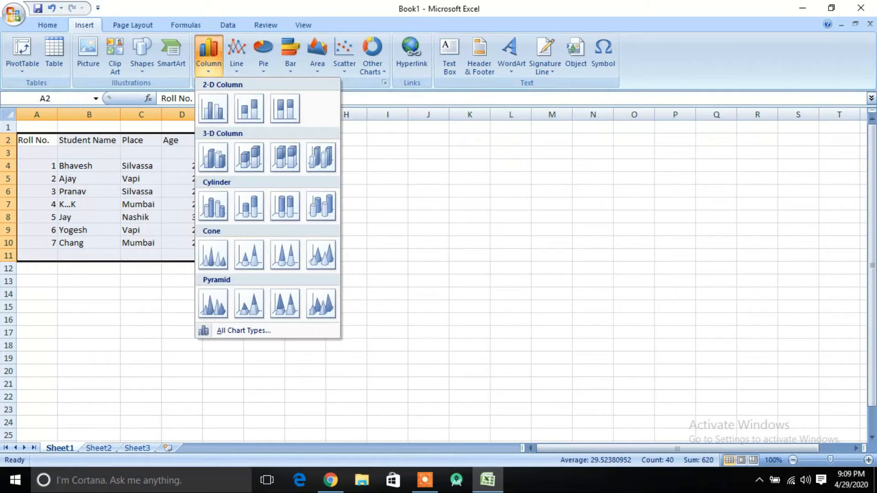
{"action": "left_click", "coordinate": [236, 55]}
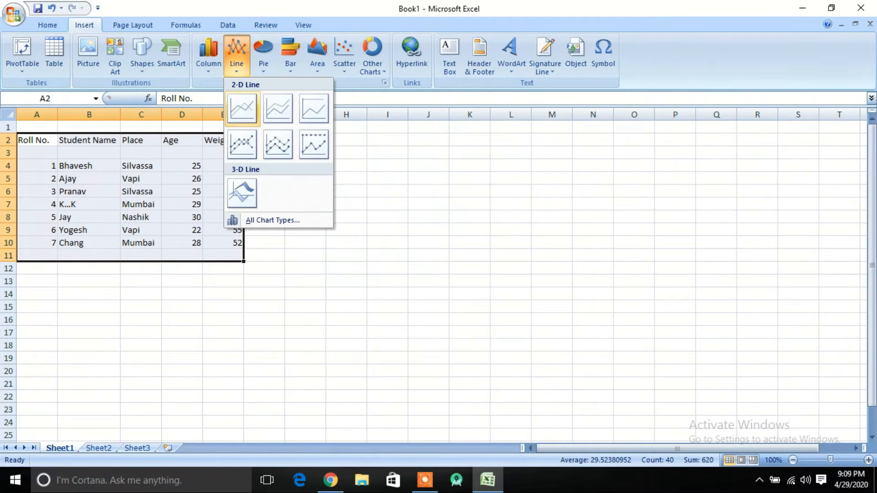
{"action": "left_click", "coordinate": [264, 55]}
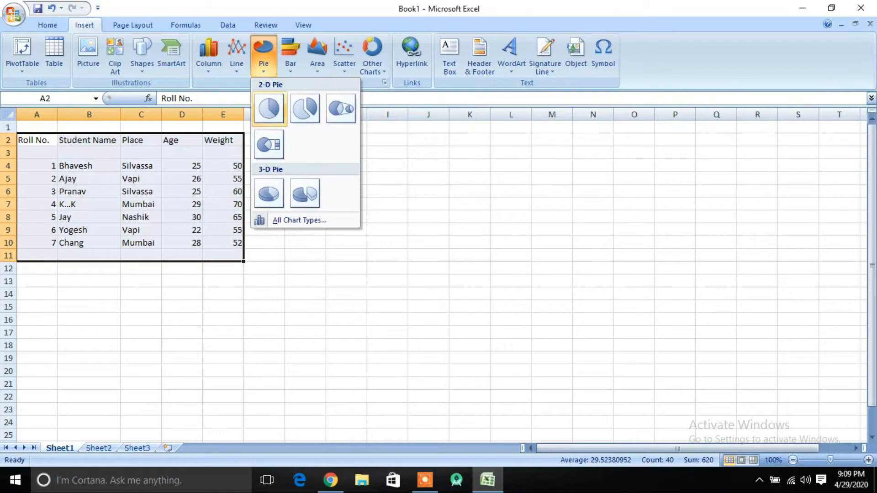
{"action": "left_click", "coordinate": [290, 55]}
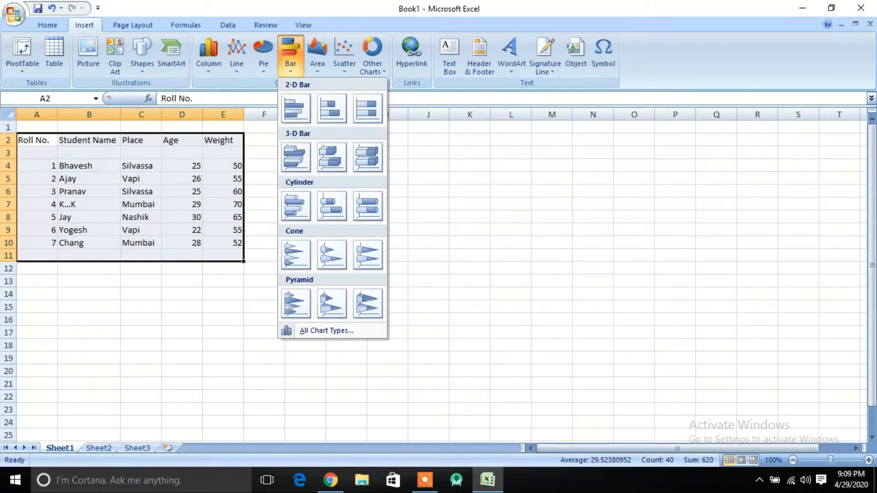
{"action": "left_click", "coordinate": [318, 57]}
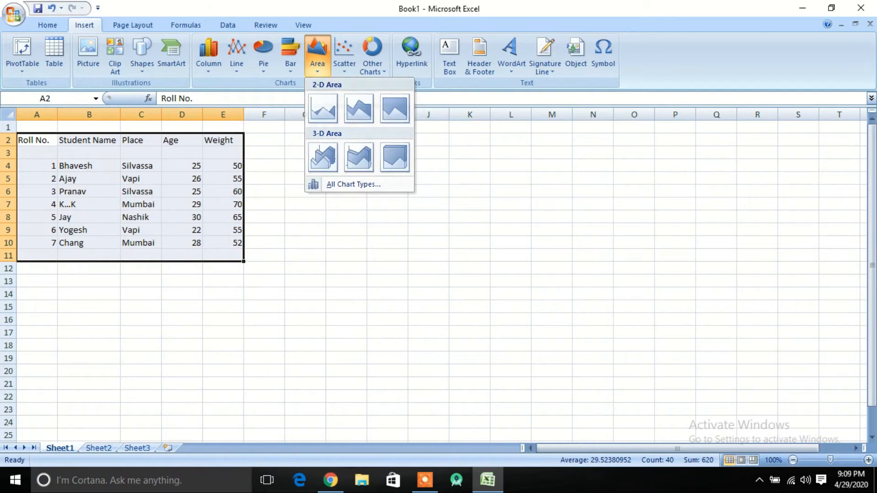
{"action": "left_click", "coordinate": [209, 57]}
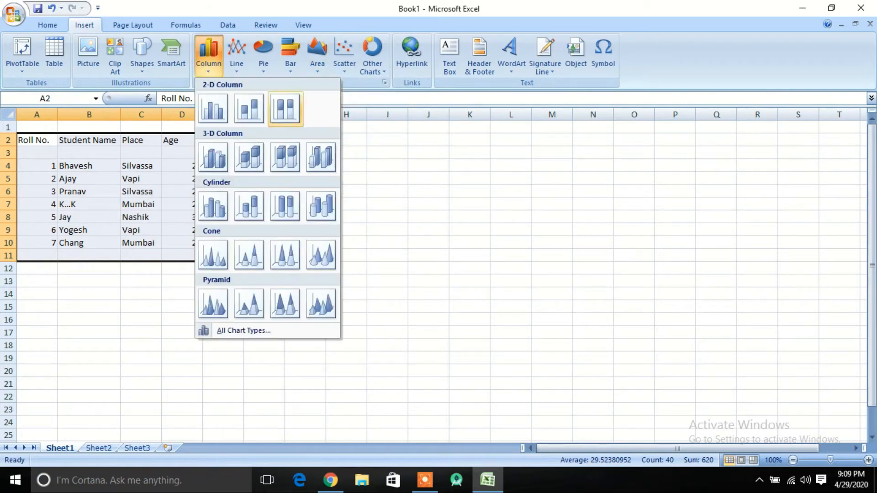
{"action": "left_click", "coordinate": [213, 108]}
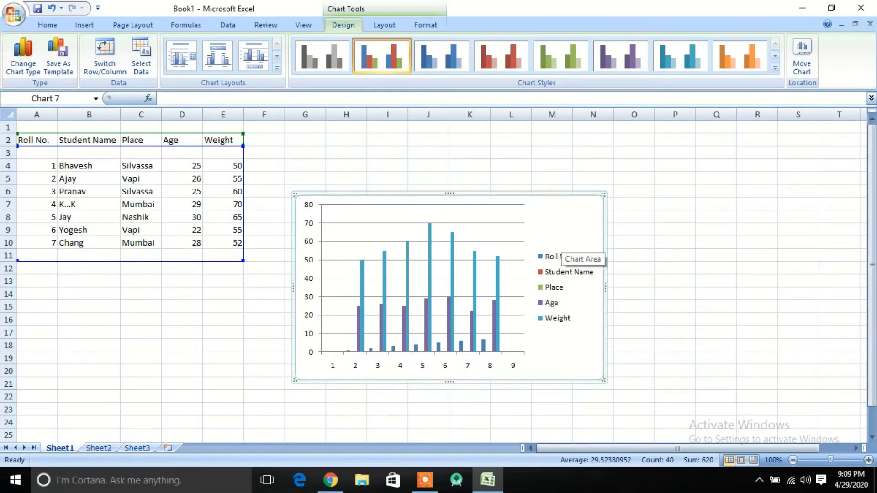
- Move the column chart beside the table, apply the third chart style, and cut the chart from the sheet
{"action": "left_click_drag", "start_coordinate": [548, 240], "coordinate": [459, 252]}
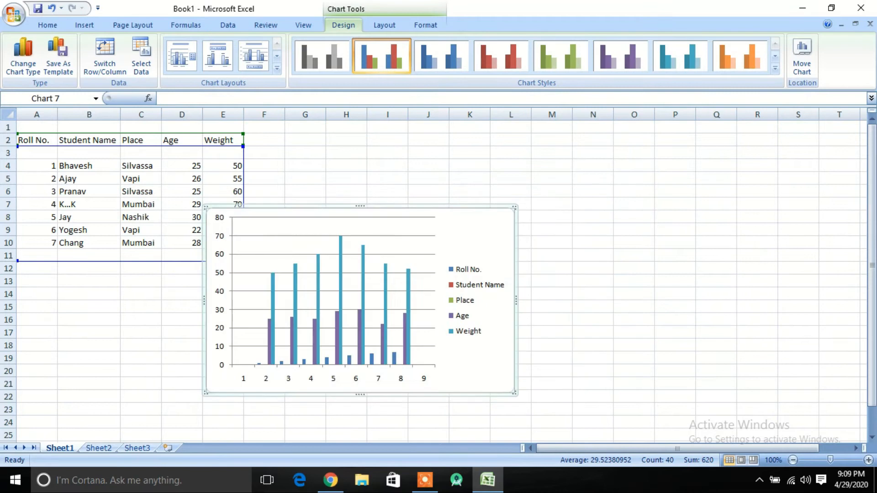
{"action": "left_click", "coordinate": [322, 56]}
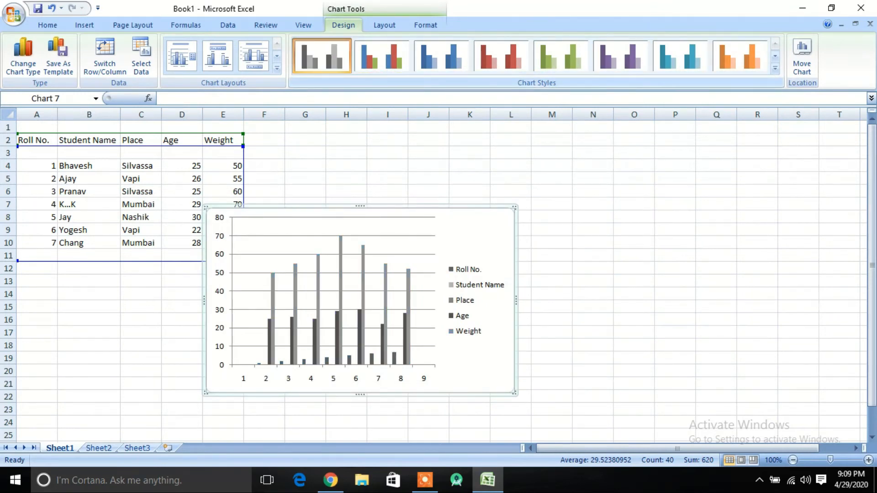
{"action": "left_click", "coordinate": [441, 56]}
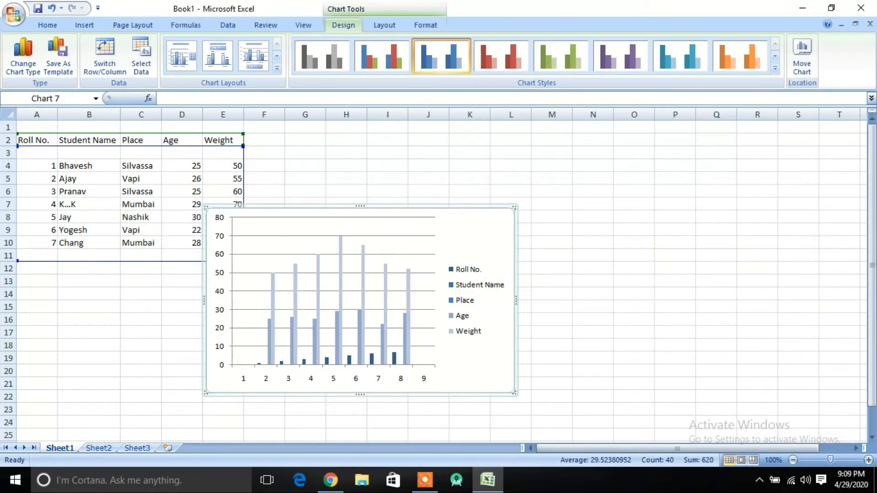
{"action": "right_click", "coordinate": [492, 231]}
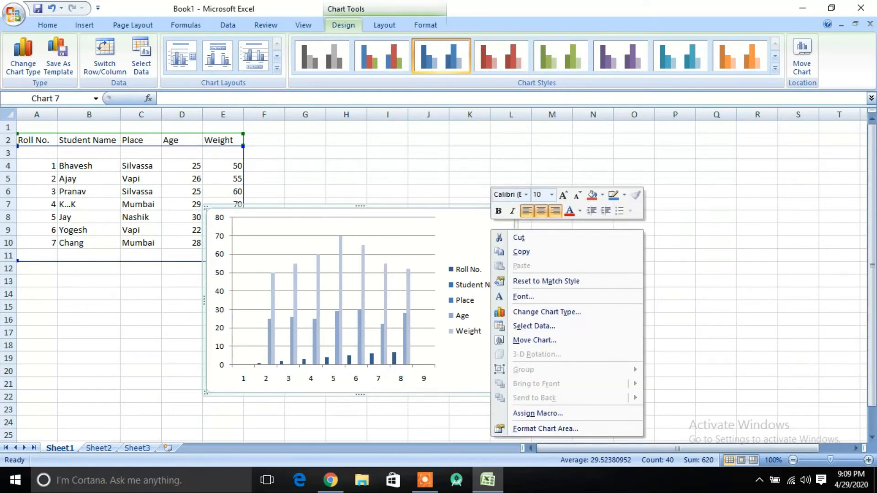
{"action": "left_click", "coordinate": [518, 237]}
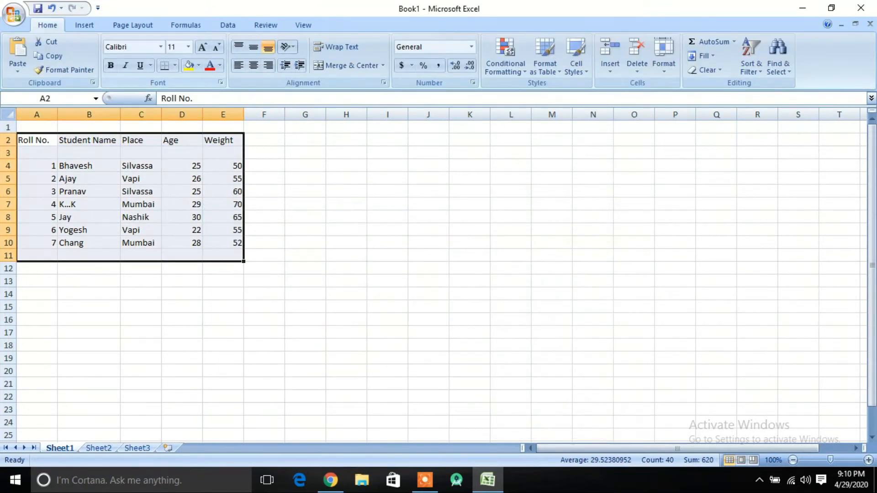
- Insert a 2-D line chart from the selected student table and move it up beside the table
{"action": "left_click", "coordinate": [84, 25]}
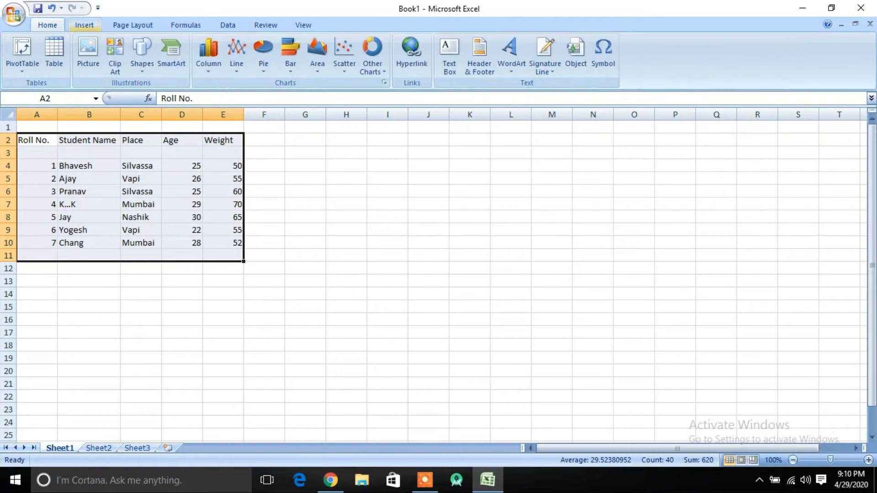
{"action": "left_click", "coordinate": [236, 55]}
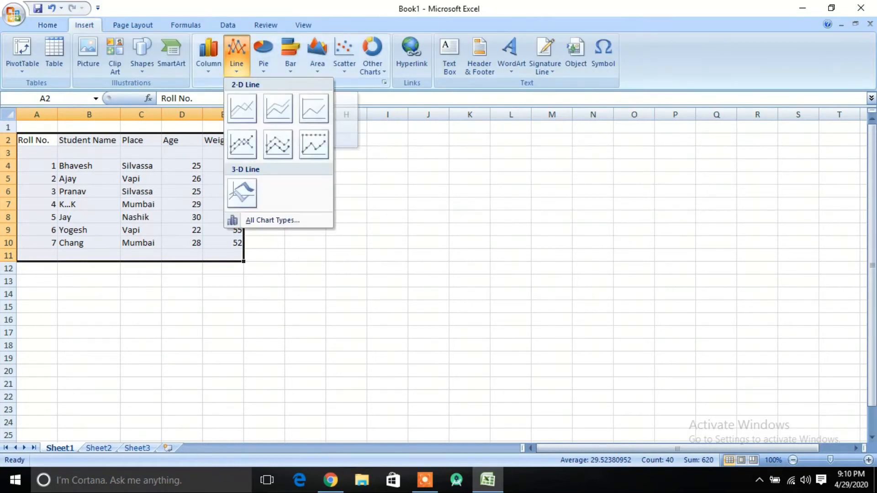
{"action": "left_click", "coordinate": [242, 108]}
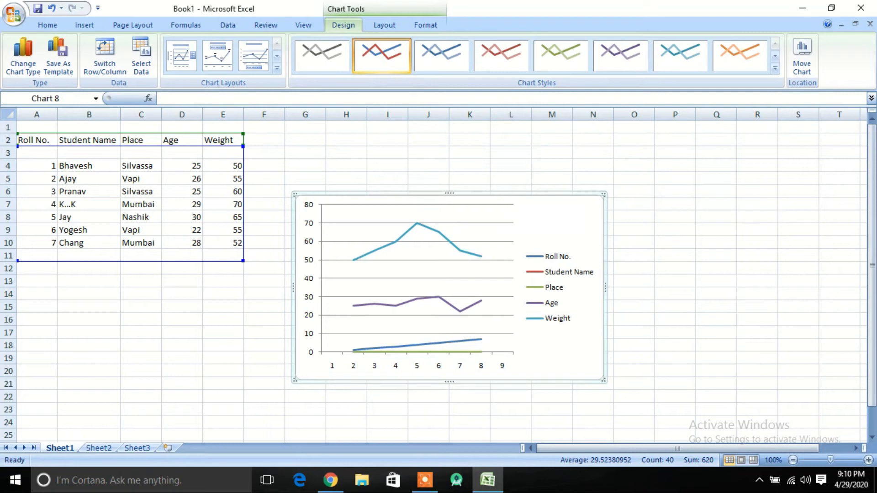
{"action": "left_click", "coordinate": [141, 191]}
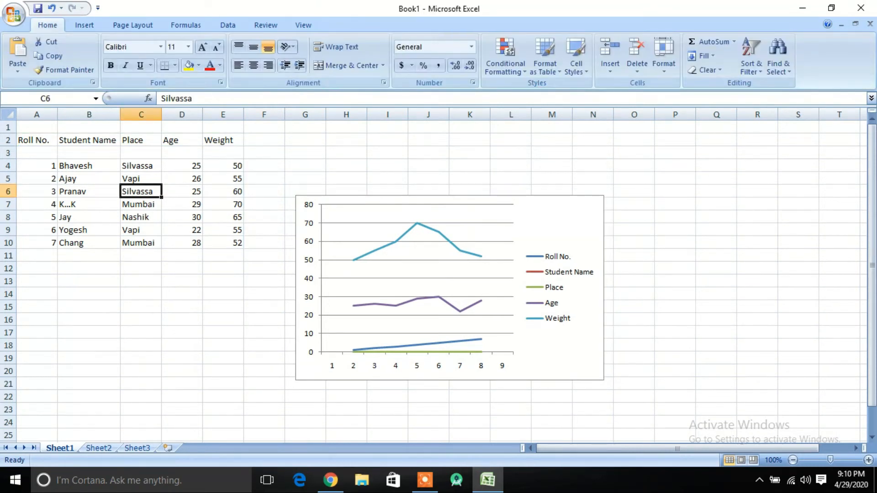
{"action": "double_click", "coordinate": [29, 140]}
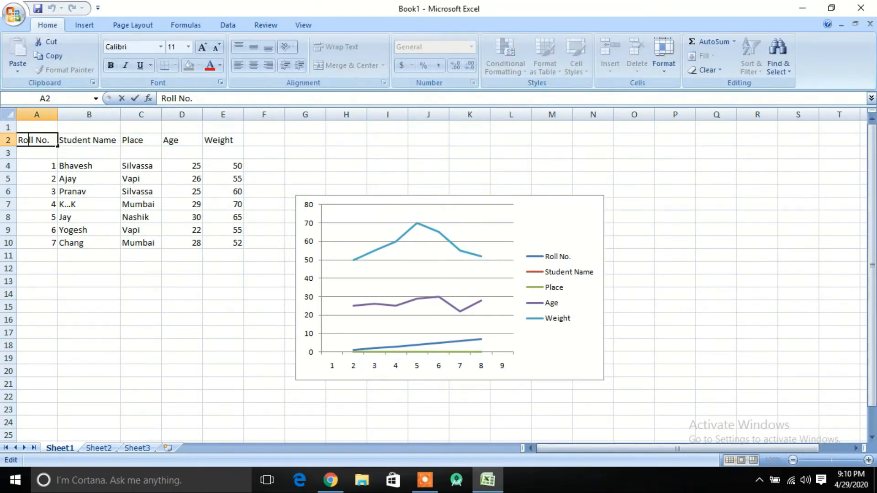
{"action": "left_click", "coordinate": [182, 217]}
{"action": "left_click_drag", "start_coordinate": [29, 141], "coordinate": [182, 217]}
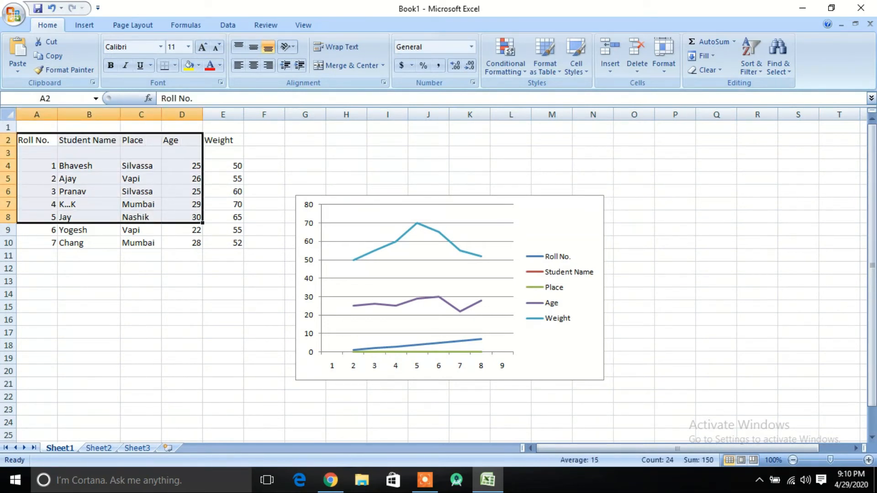
{"action": "left_click_drag", "start_coordinate": [557, 223], "coordinate": [573, 178]}
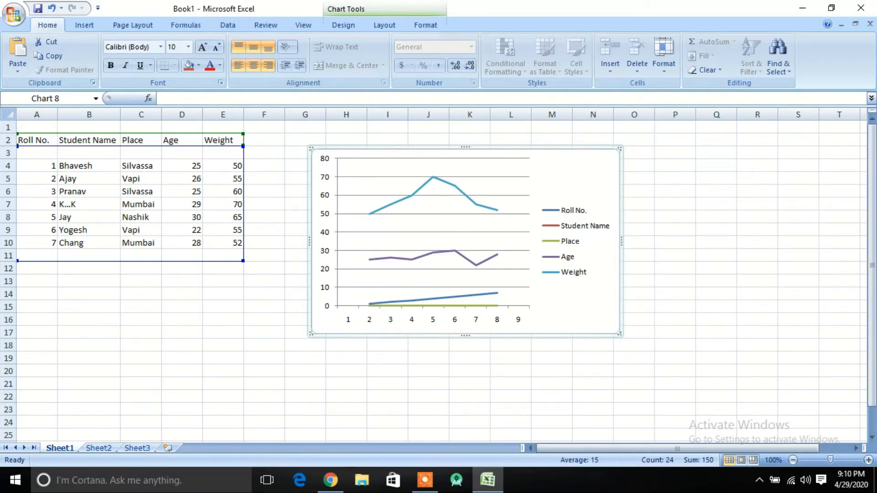
- Cut the line chart, then select the student table A2:E10 and insert a 3-D clustered bar chart
{"action": "right_click", "coordinate": [590, 167]}
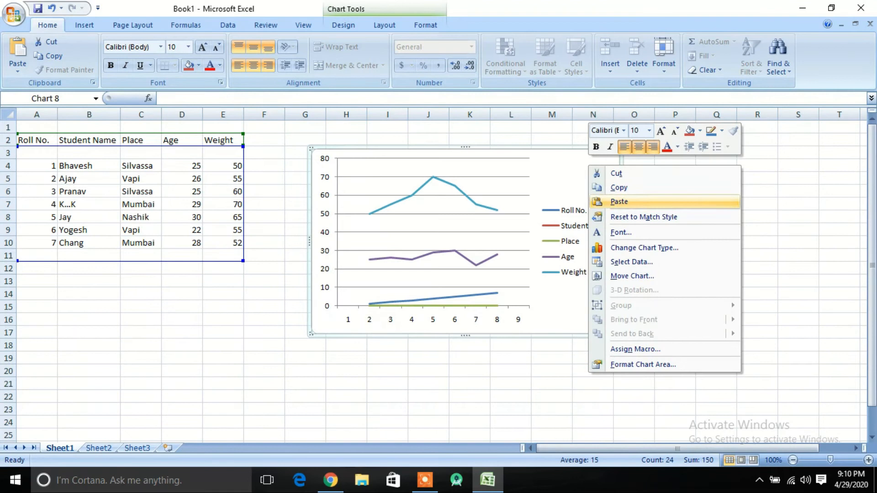
{"action": "left_click", "coordinate": [616, 173]}
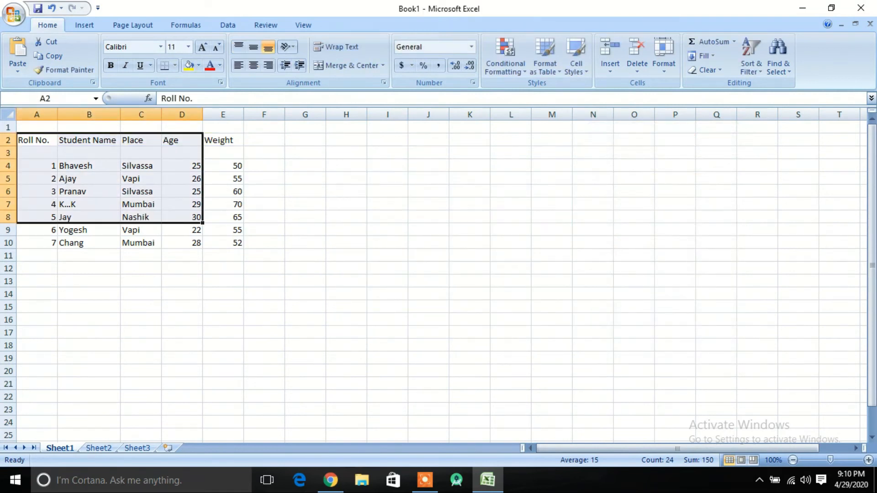
{"action": "left_click_drag", "start_coordinate": [37, 140], "coordinate": [228, 242]}
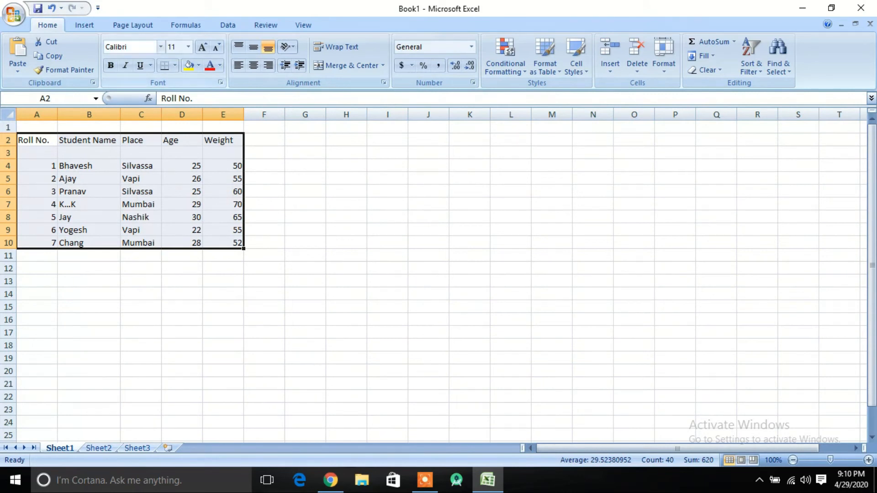
{"action": "left_click", "coordinate": [84, 25]}
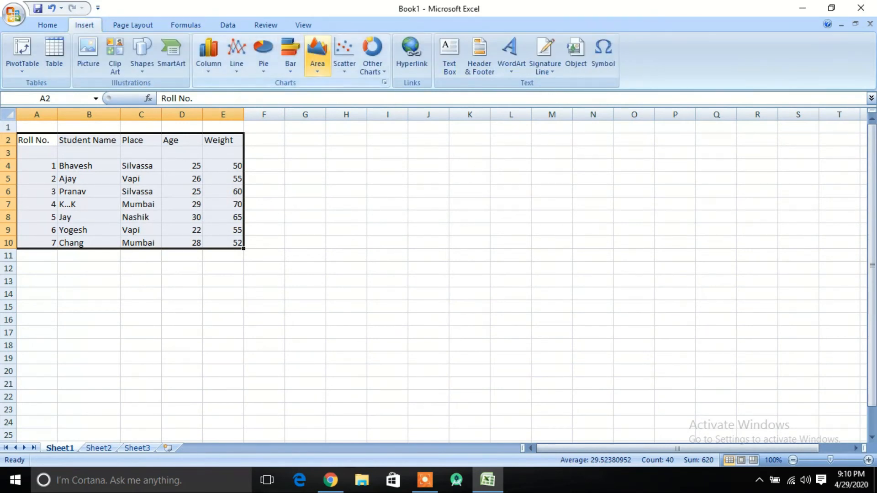
{"action": "left_click", "coordinate": [263, 52]}
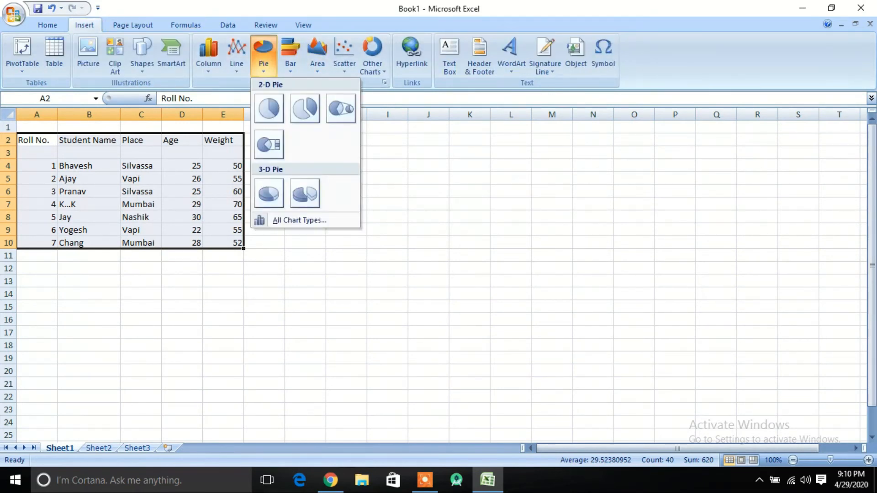
{"action": "left_click", "coordinate": [291, 53]}
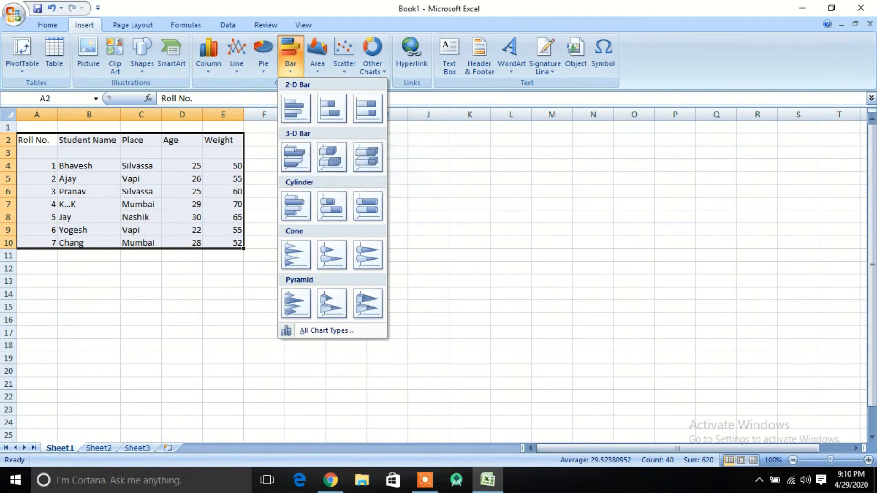
{"action": "left_click", "coordinate": [295, 157]}
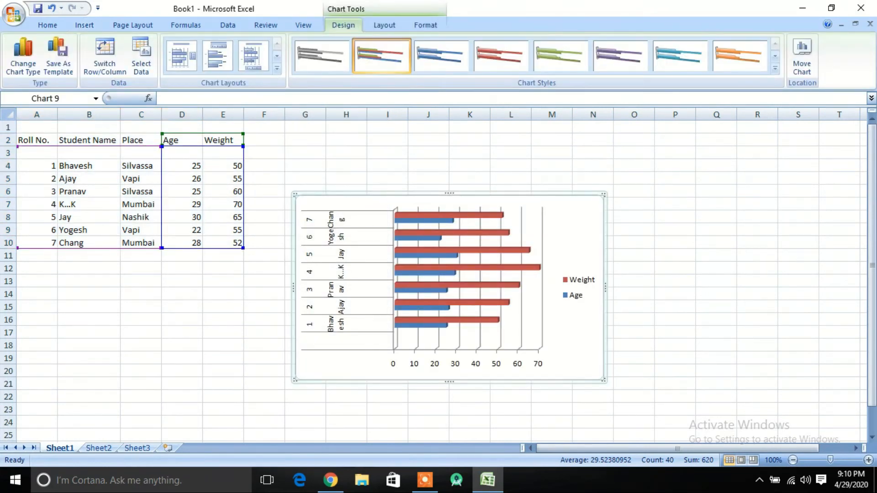
- Apply the fourth chart style to the bar chart, then cut the bar chart from the sheet
{"action": "left_click", "coordinate": [325, 272]}
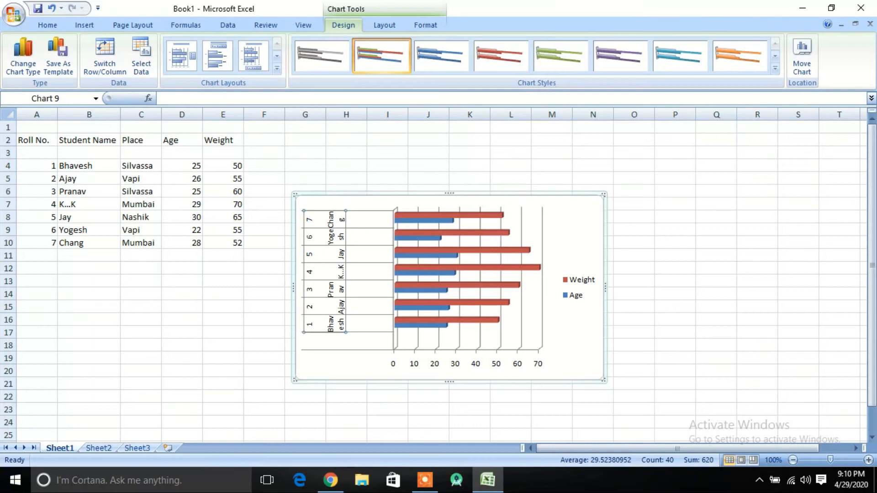
{"action": "left_click", "coordinate": [442, 56]}
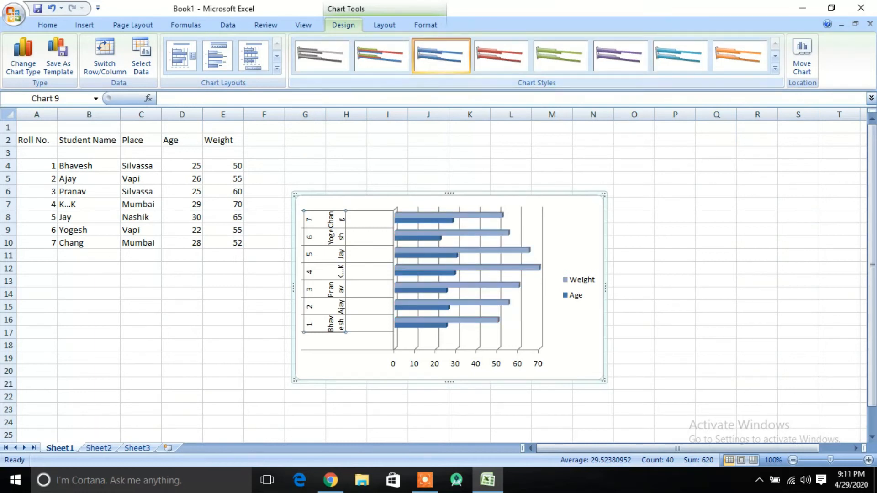
{"action": "left_click", "coordinate": [501, 56]}
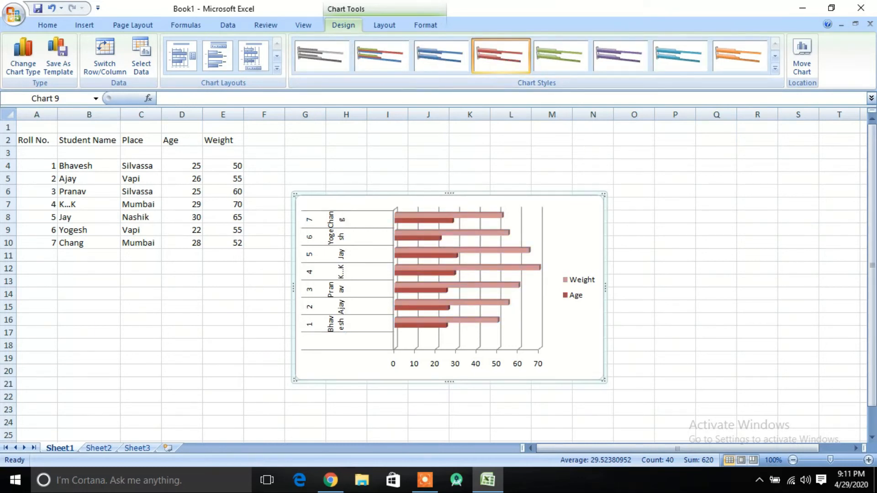
{"action": "right_click", "coordinate": [564, 225]}
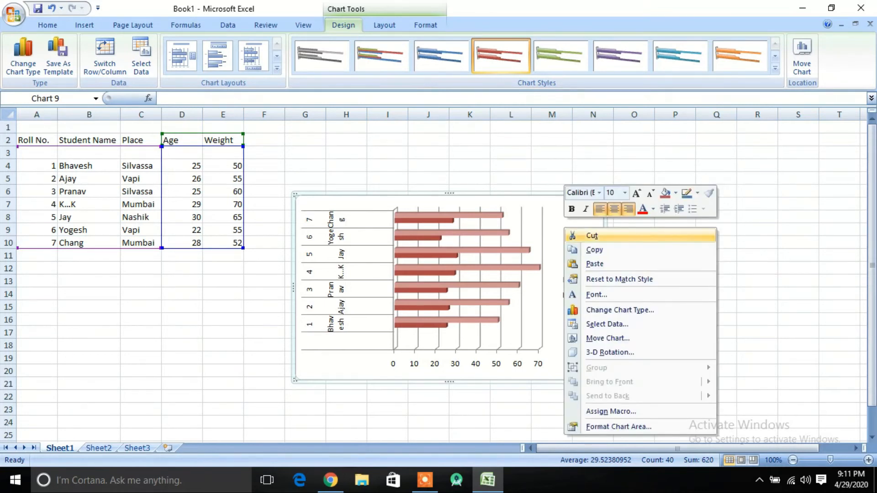
{"action": "left_click", "coordinate": [589, 235]}
{"action": "left_click", "coordinate": [305, 217]}
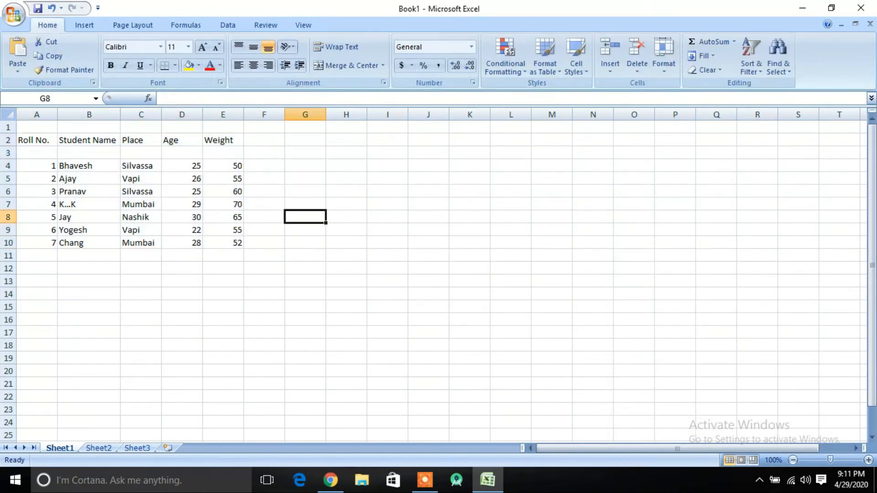
{"action": "left_click_drag", "start_coordinate": [34, 140], "coordinate": [181, 243]}
{"action": "left_click", "coordinate": [182, 256]}
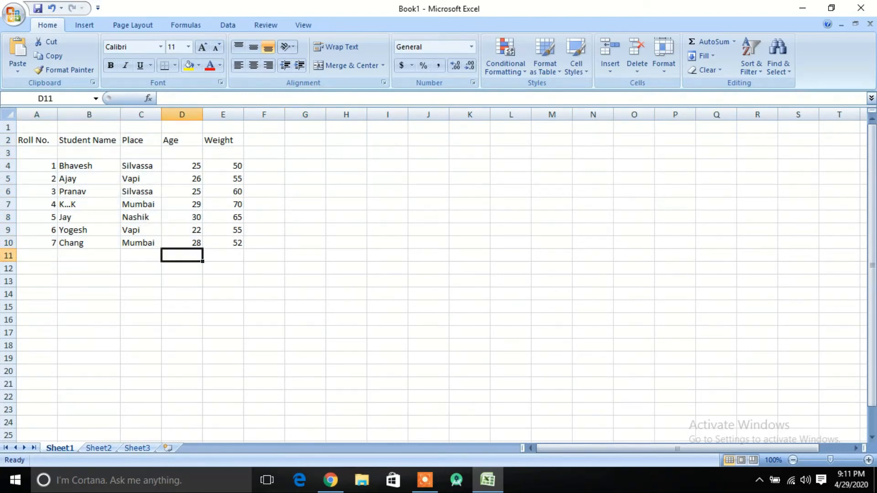
{"action": "key", "text": "shift+Up"}
{"action": "key", "text": "shift+Right"}
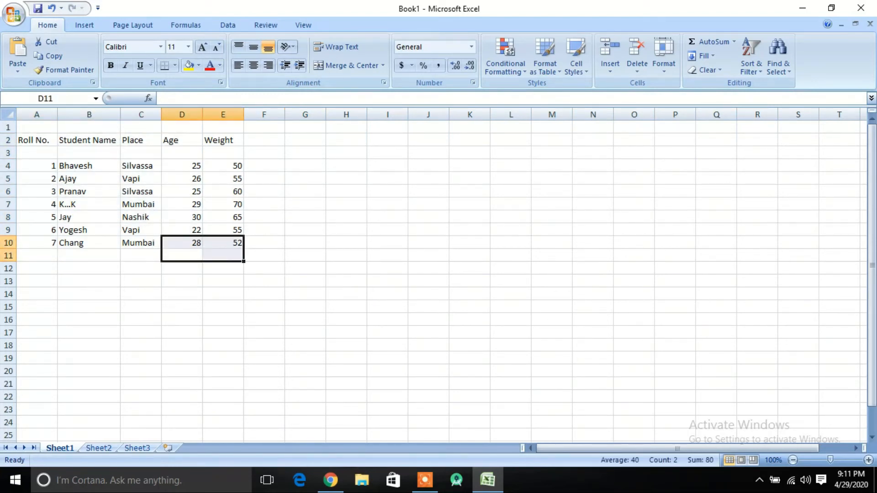
{"action": "left_click", "coordinate": [34, 139]}
{"action": "left_click", "coordinate": [37, 153]}
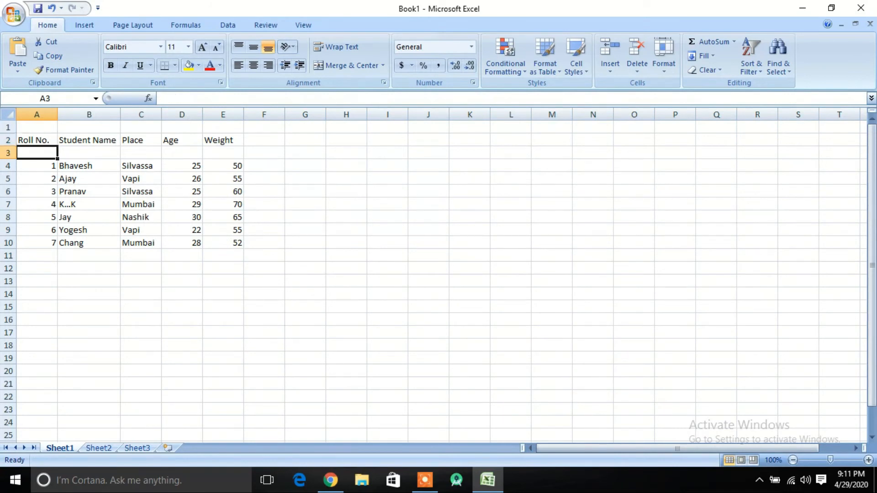
{"action": "left_click", "coordinate": [36, 140]}
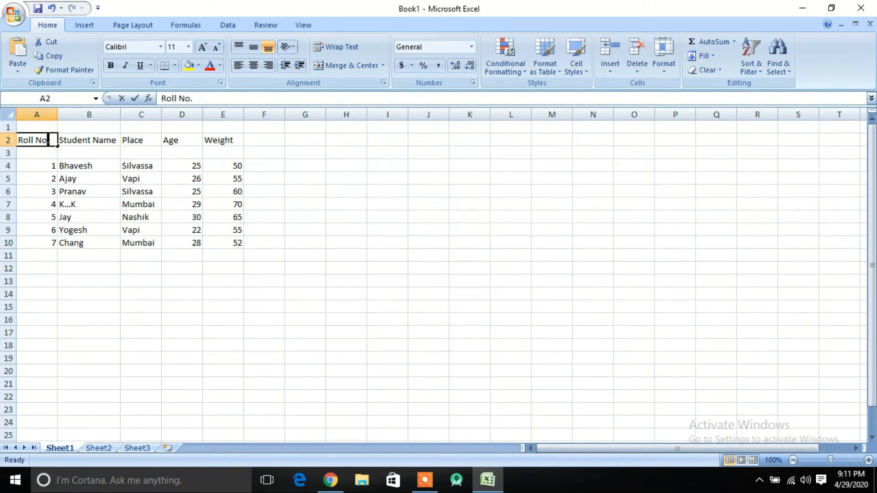
{"action": "left_click", "coordinate": [89, 178]}
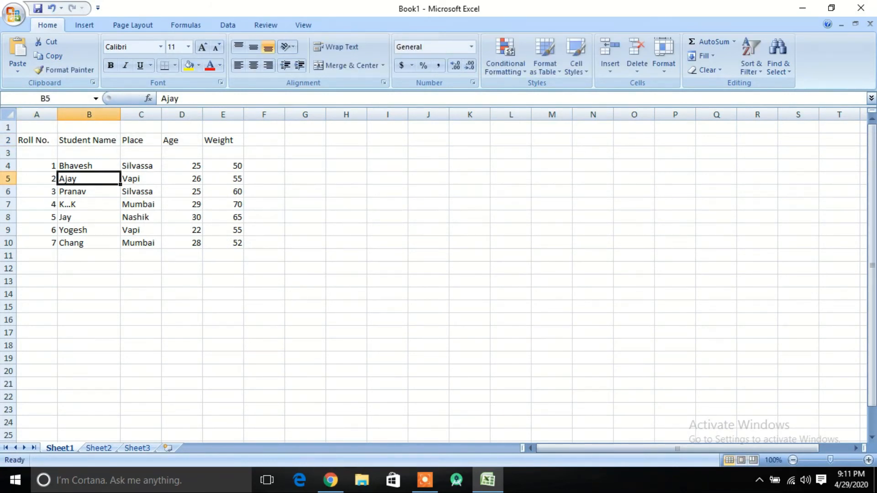
- Select the student table A2:E10 and insert a 2-D pie chart
{"action": "left_click_drag", "start_coordinate": [37, 140], "coordinate": [223, 230]}
{"action": "left_click_drag", "start_coordinate": [71, 232], "coordinate": [72, 244]}
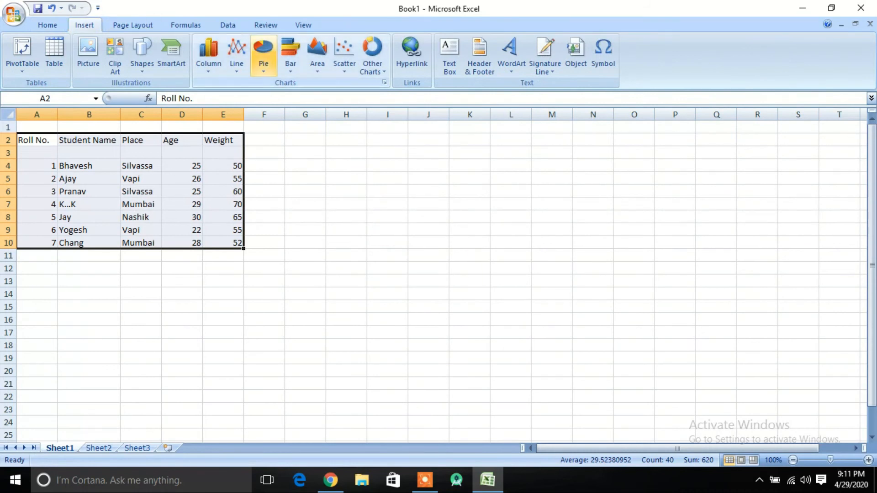
{"action": "left_click", "coordinate": [264, 54]}
{"action": "left_click", "coordinate": [269, 109]}
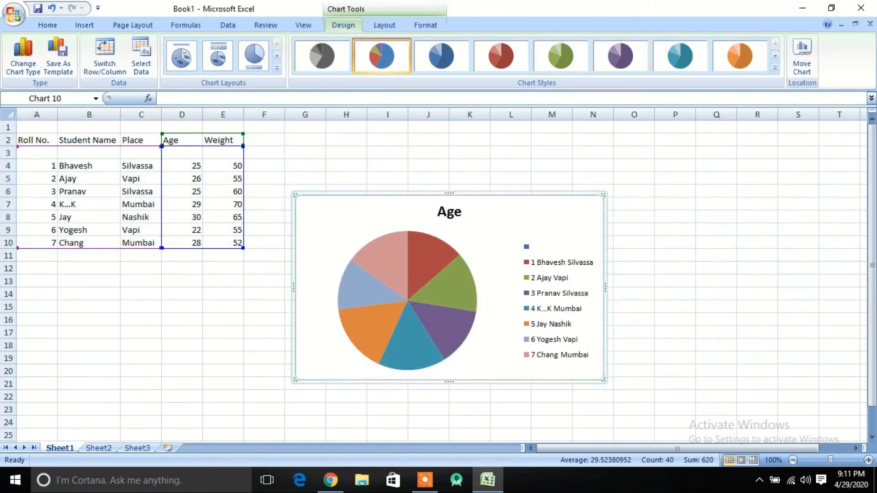
- Change the second student's weight in E5 to 20
{"action": "left_click", "coordinate": [181, 178]}
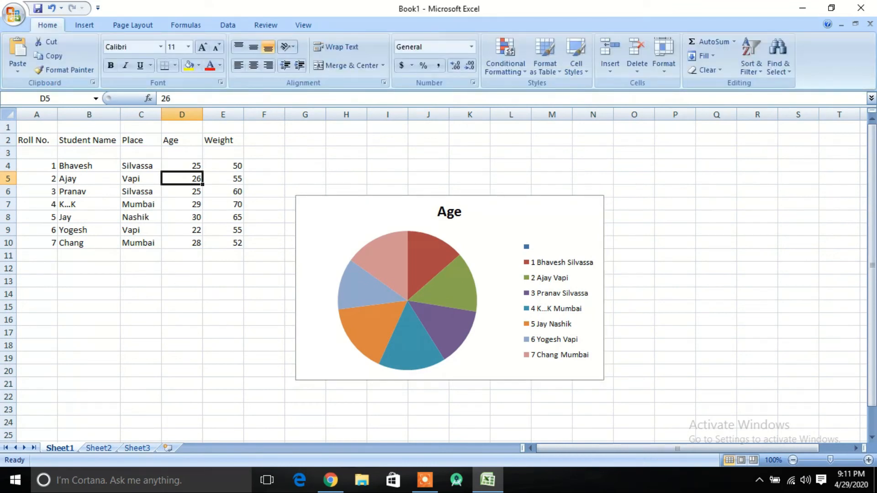
{"action": "left_click", "coordinate": [223, 178]}
{"action": "left_click", "coordinate": [182, 178]}
{"action": "left_click", "coordinate": [182, 191]}
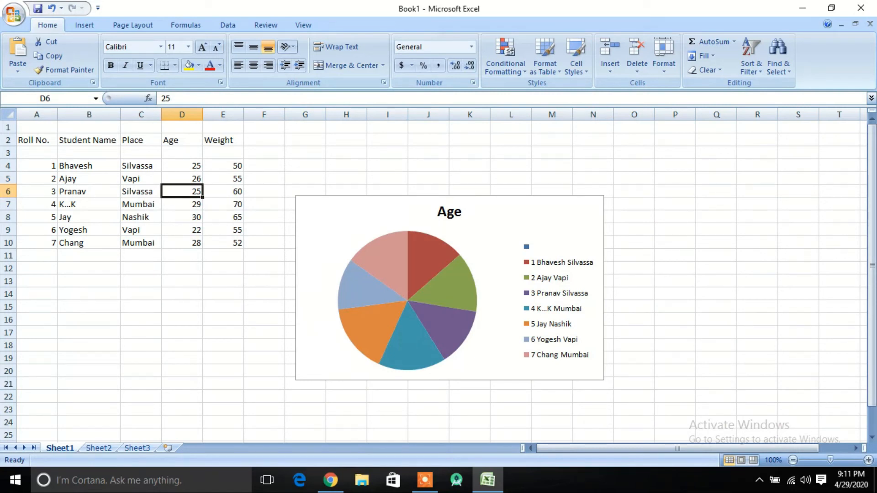
{"action": "left_click", "coordinate": [182, 218]}
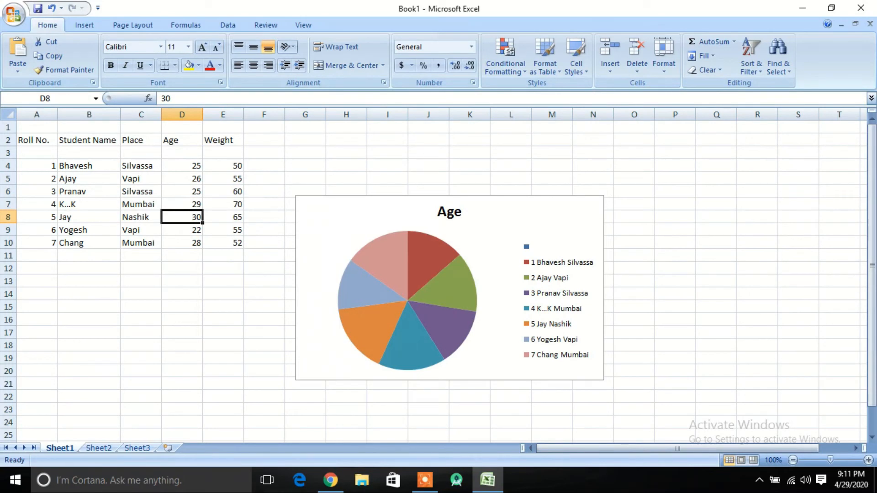
{"action": "left_click", "coordinate": [223, 179]}
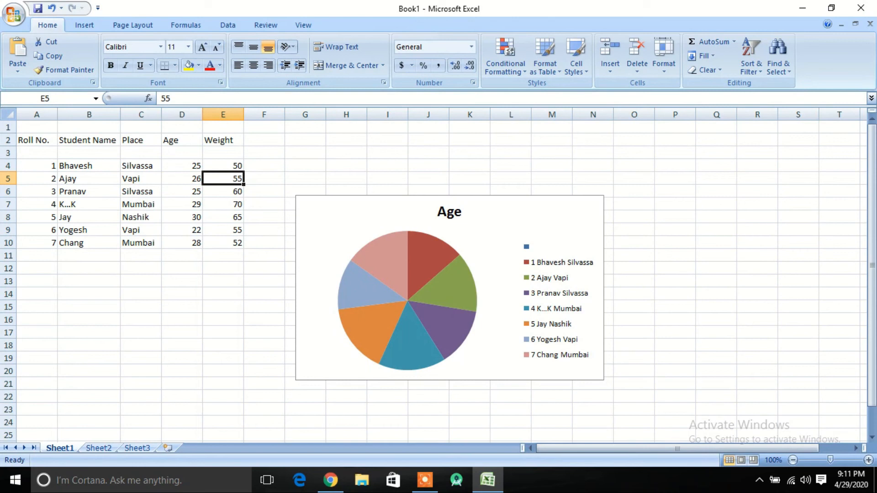
{"action": "type", "text": "20"}
{"action": "key", "text": "Return"}
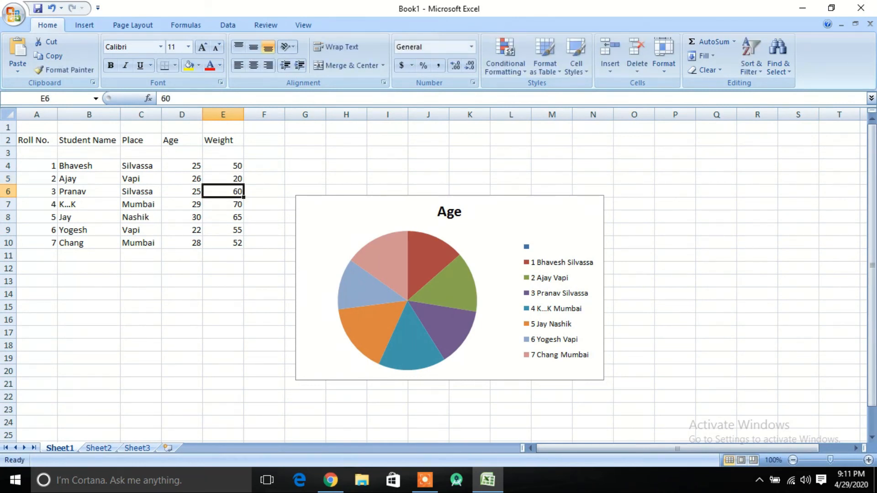
- Re-enter the second student's weight in E5 as 20
{"action": "left_click", "coordinate": [223, 179]}
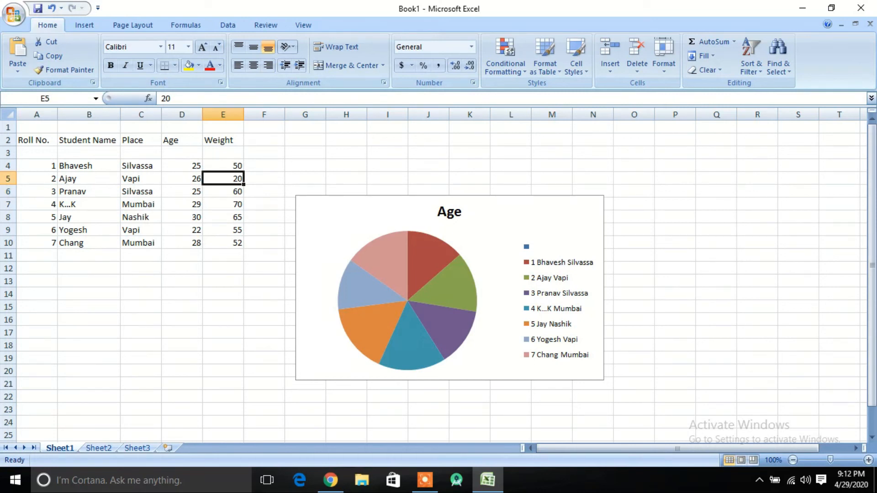
{"action": "left_click", "coordinate": [496, 256]}
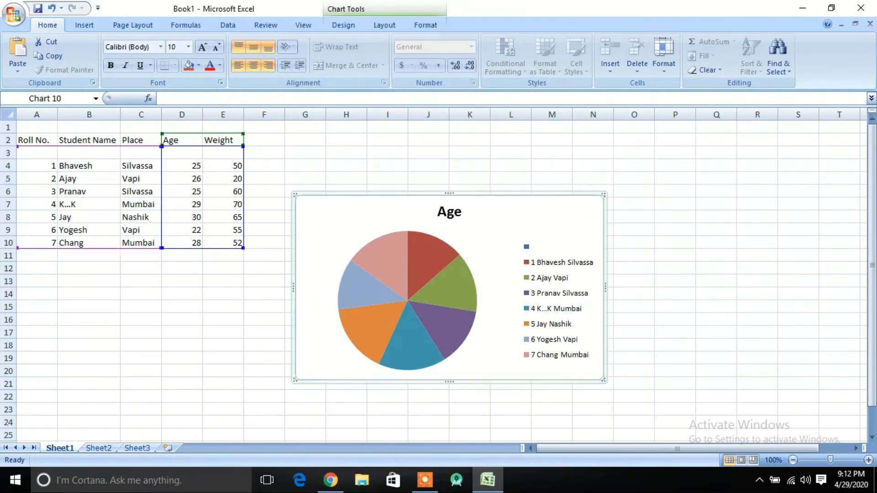
{"action": "double_click", "coordinate": [237, 179]}
{"action": "type", "text": "200"}
{"action": "key", "text": "Return"}
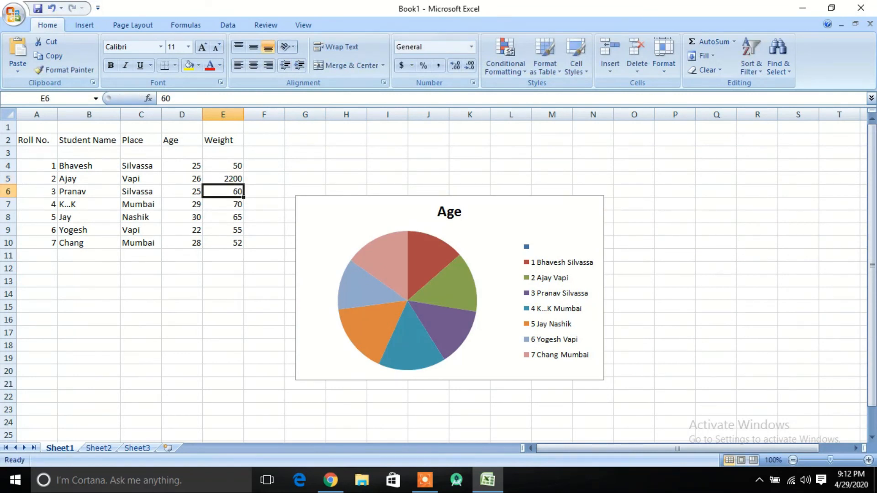
{"action": "key", "text": "Up"}
{"action": "type", "text": "20"}
{"action": "key", "text": "Return"}
- Cut the pie chart from the sheet
{"action": "left_click", "coordinate": [436, 284]}
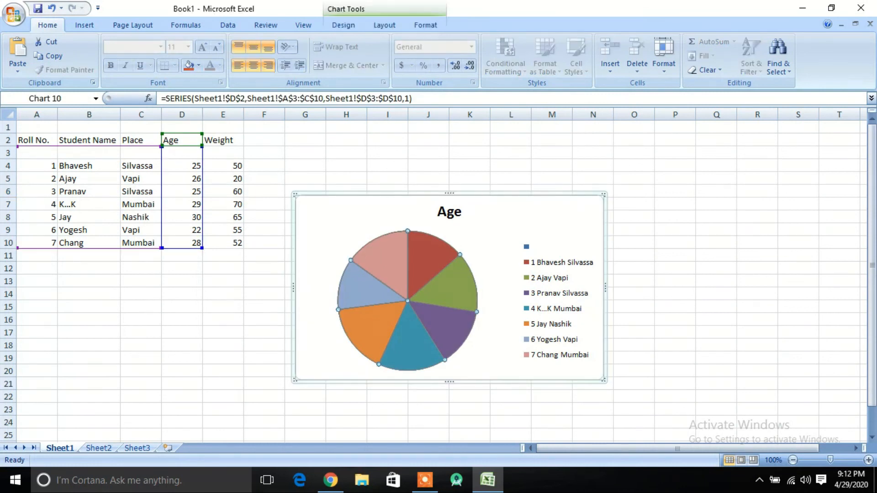
{"action": "left_click", "coordinate": [515, 238]}
{"action": "right_click", "coordinate": [515, 235]}
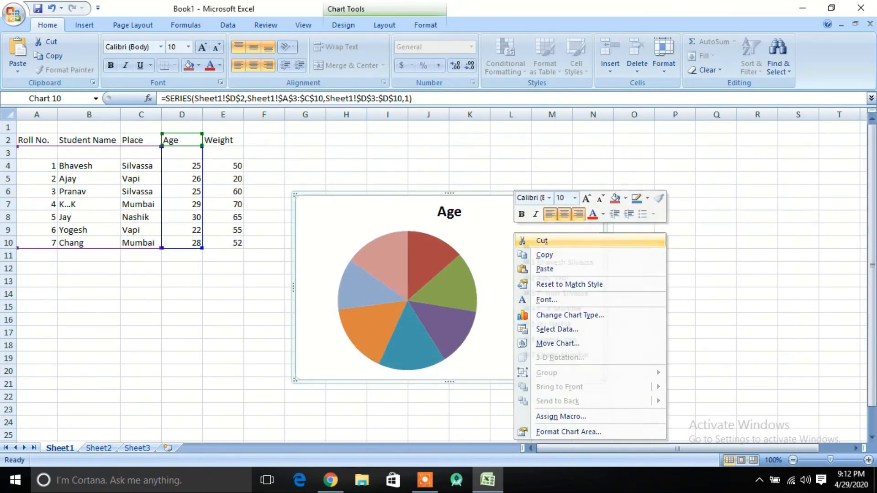
{"action": "left_click", "coordinate": [541, 239]}
{"action": "left_click", "coordinate": [305, 178]}
- Select the student table A2:E10 and insert a 2-D clustered column chart
{"action": "left_click_drag", "start_coordinate": [33, 139], "coordinate": [228, 243]}
{"action": "left_click", "coordinate": [84, 25]}
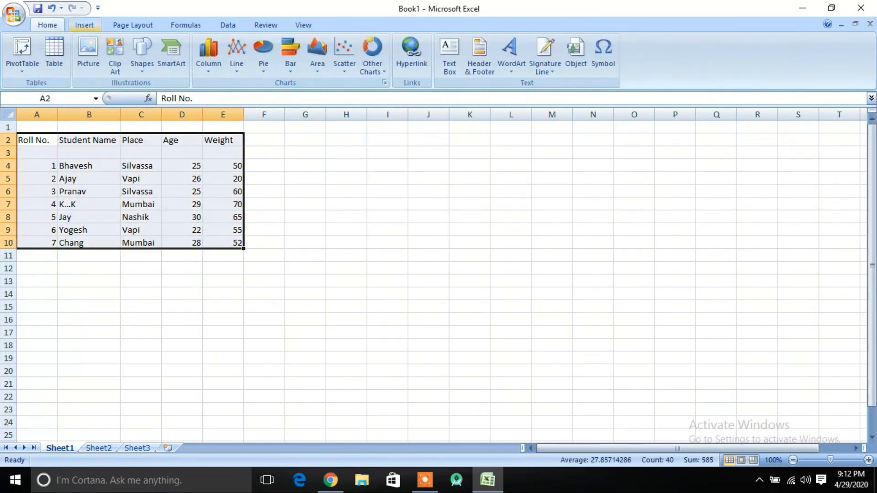
{"action": "left_click", "coordinate": [208, 55]}
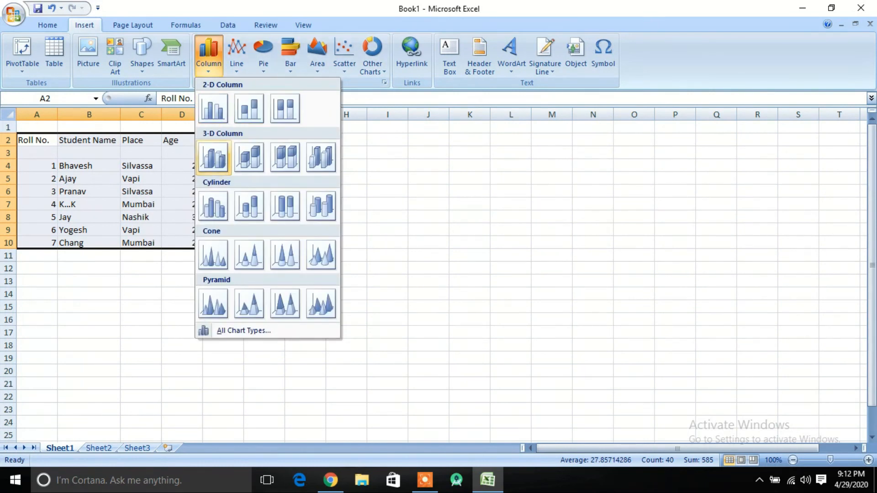
{"action": "left_click", "coordinate": [214, 108]}
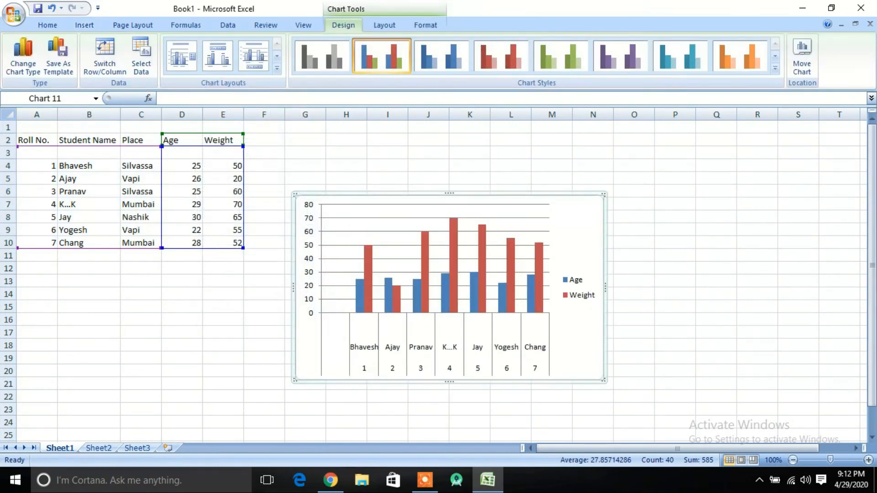
- Set the second student's weight in E5 to 55 and then back to 20
{"action": "left_click", "coordinate": [223, 178]}
{"action": "type", "text": "55"}
{"action": "key", "text": "Return"}
{"action": "left_click", "coordinate": [223, 179]}
{"action": "type", "text": "20"}
{"action": "key", "text": "Return"}
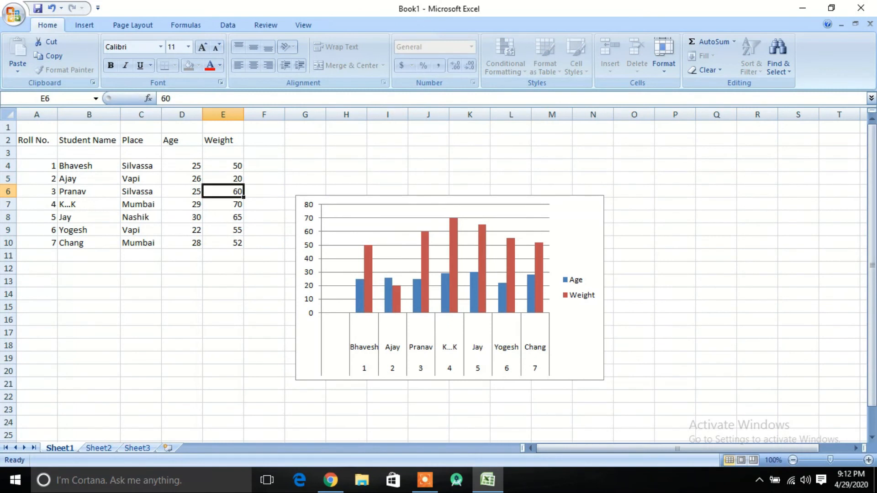
- Change the fourth student's weight in E7 to 65 so the column chart updates
{"action": "left_click", "coordinate": [223, 205]}
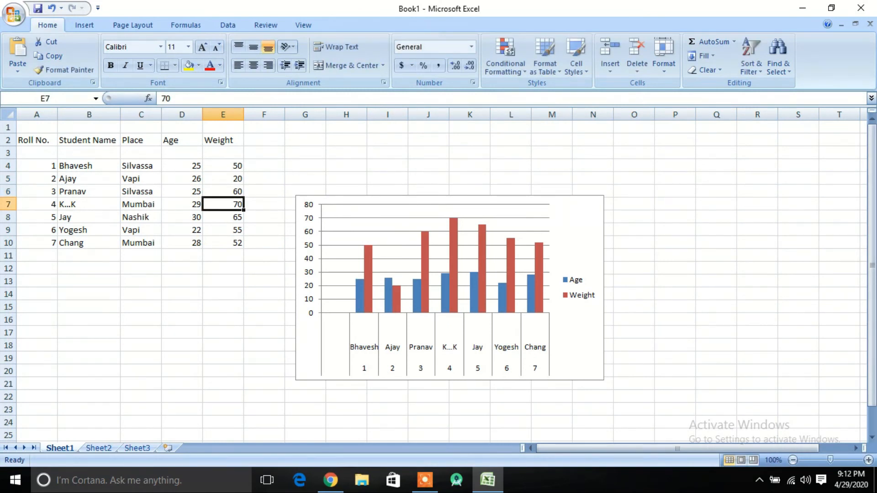
{"action": "type", "text": "65"}
{"action": "key", "text": "Return"}
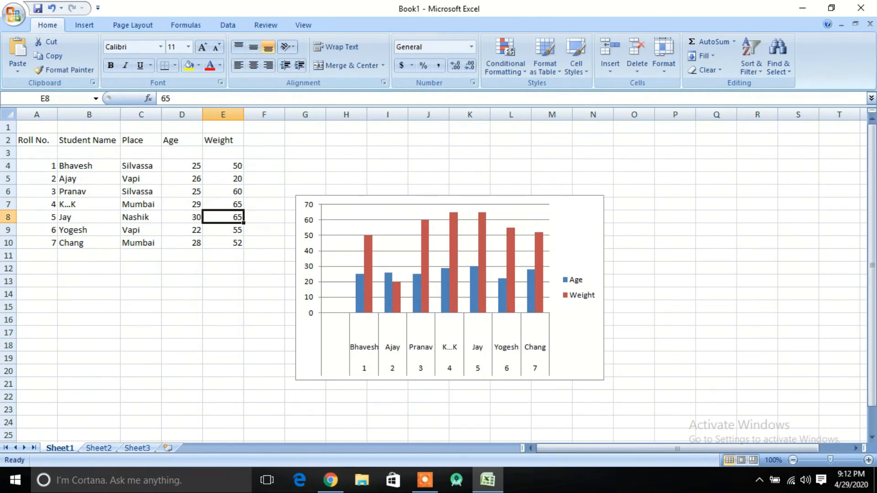
{"action": "left_click", "coordinate": [223, 204]}
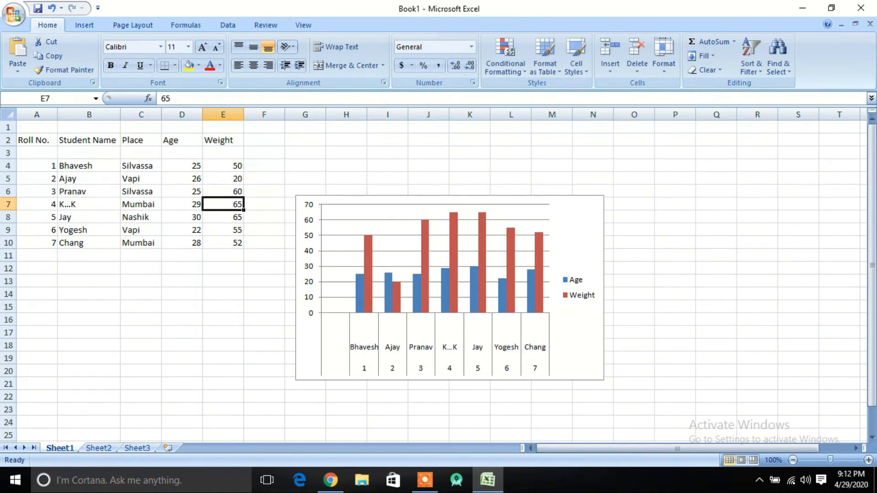